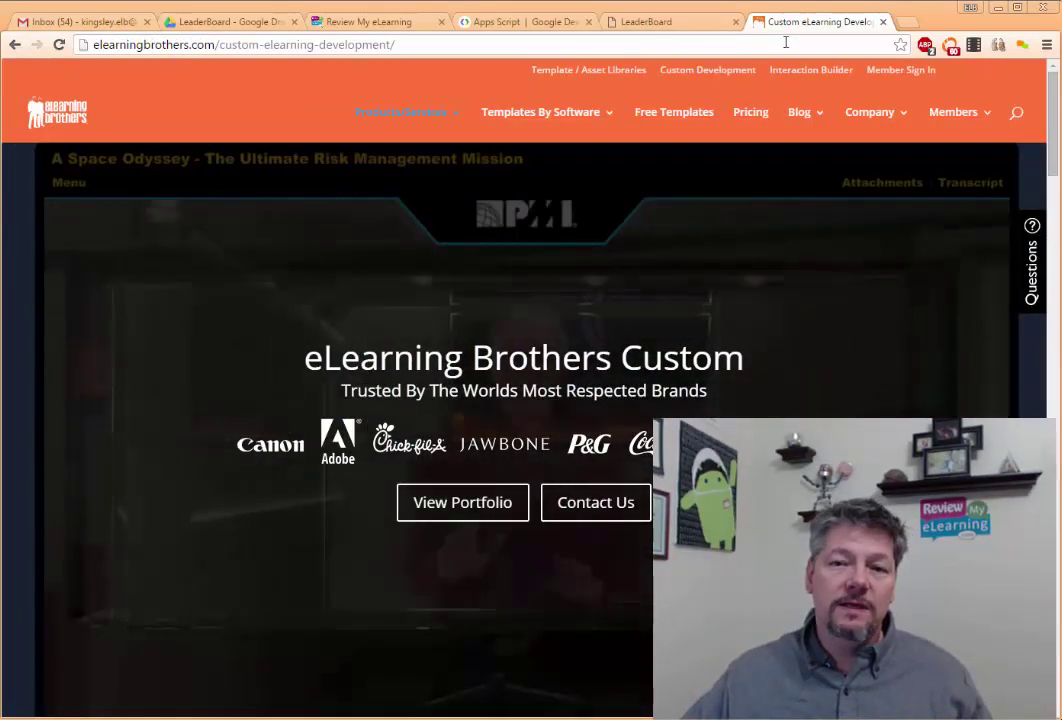
Create a blank Google Sheets spreadsheet in the LeaderBoard folder of Google Drive
click(498, 22)
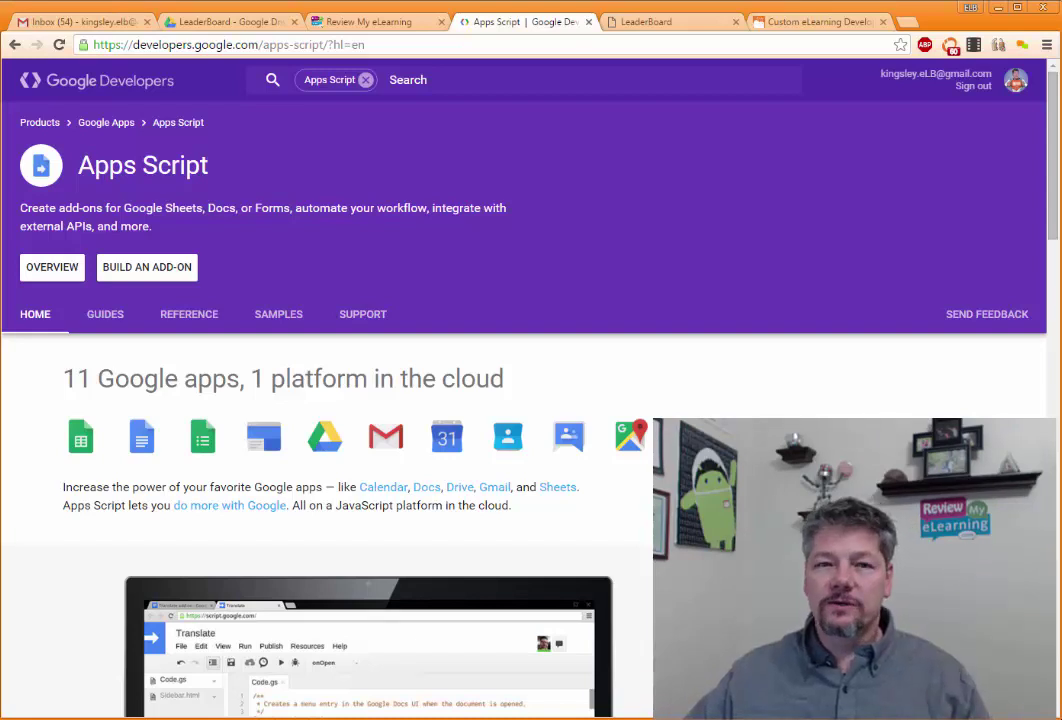
click(245, 23)
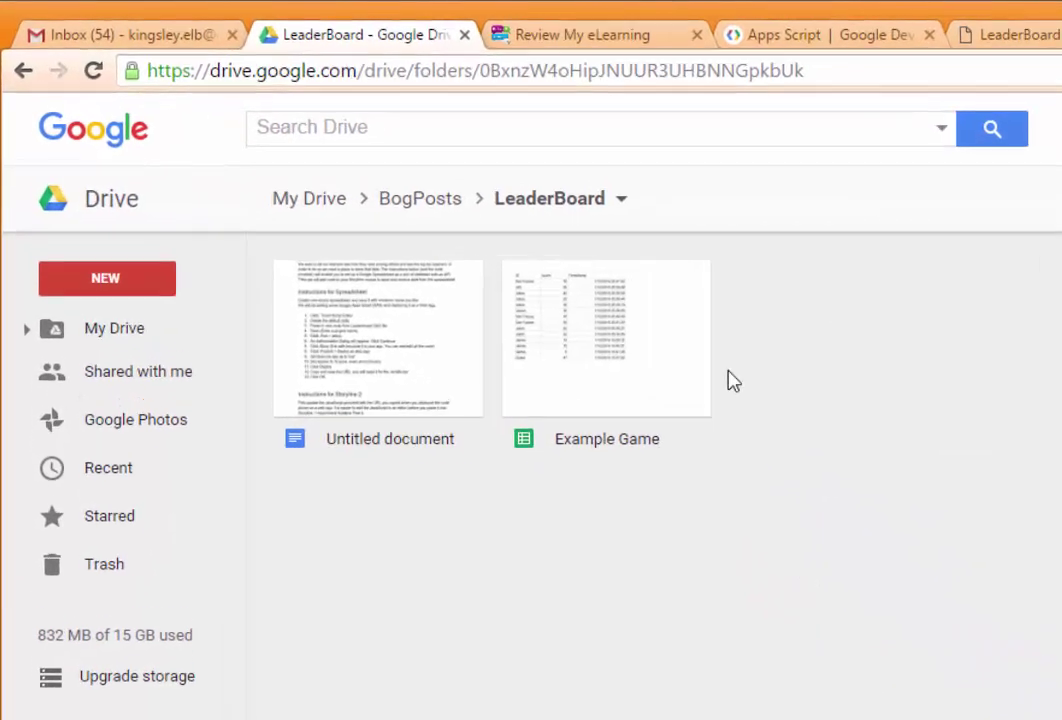
click(114, 316)
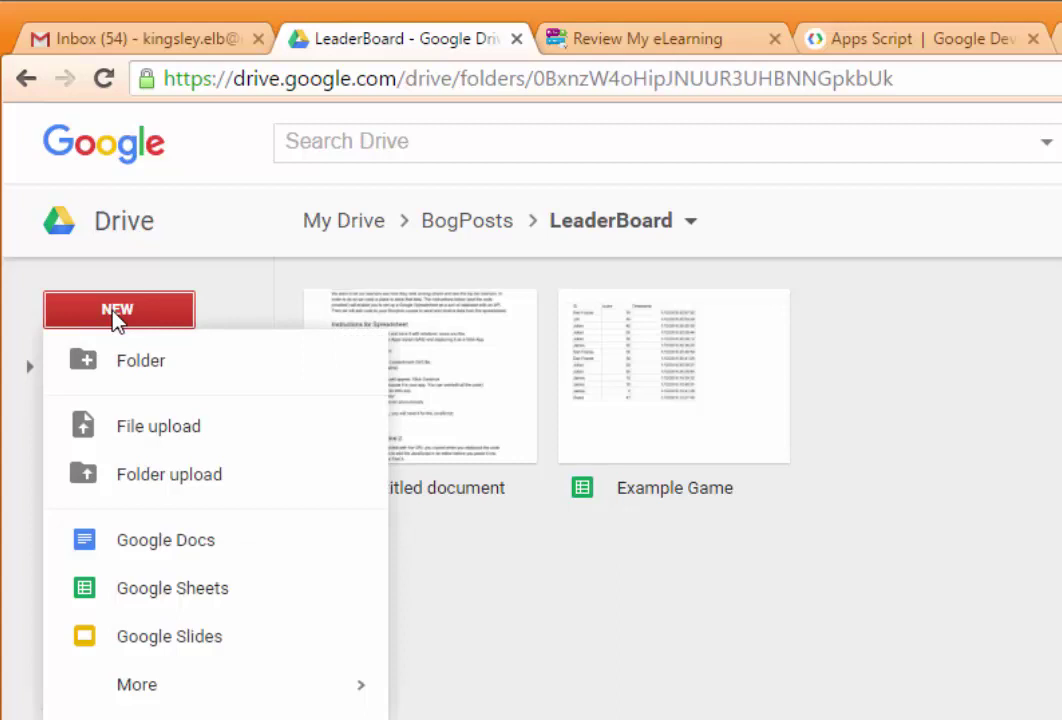
click(187, 588)
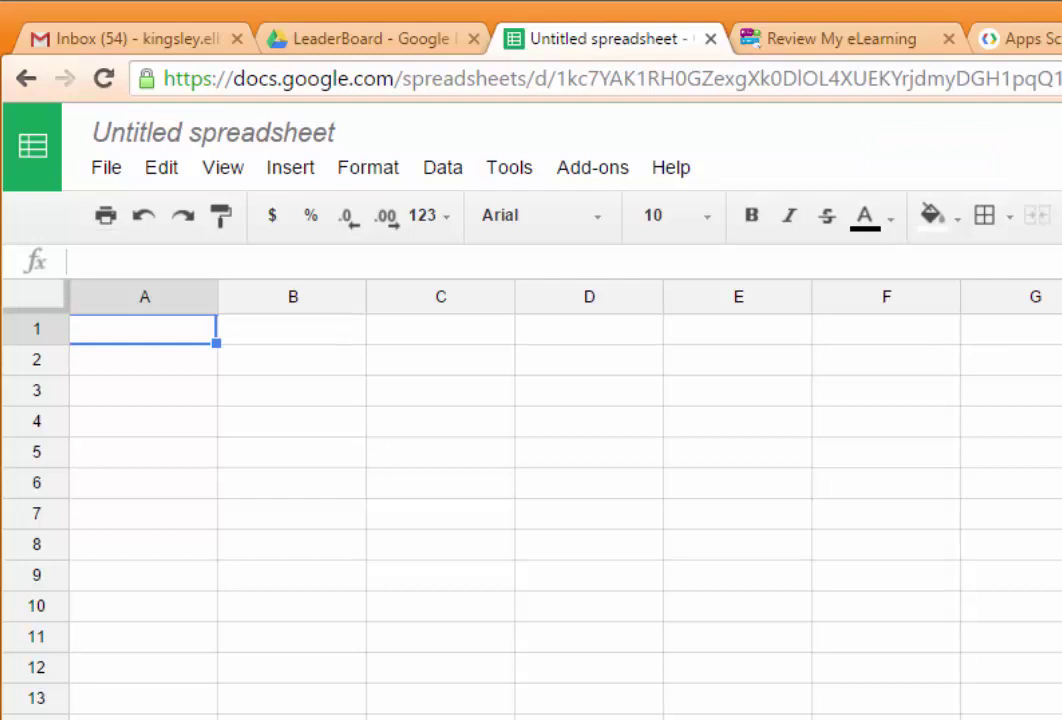
Rename the untitled spreadsheet as "Game four"
click(254, 141)
text(Ga)
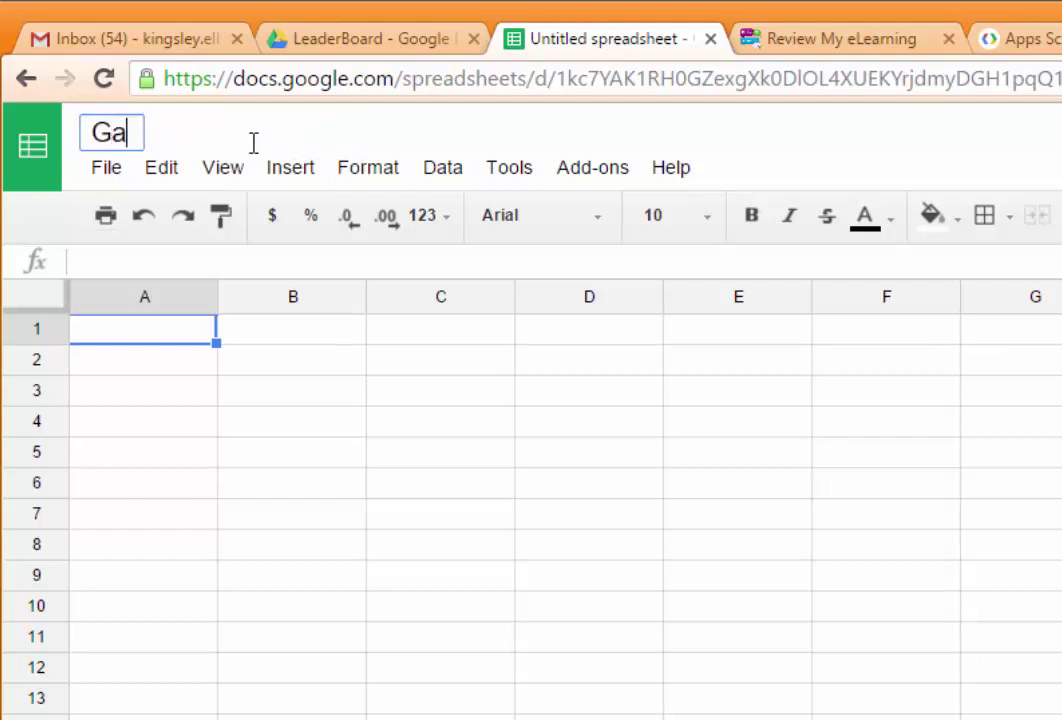
text(me )
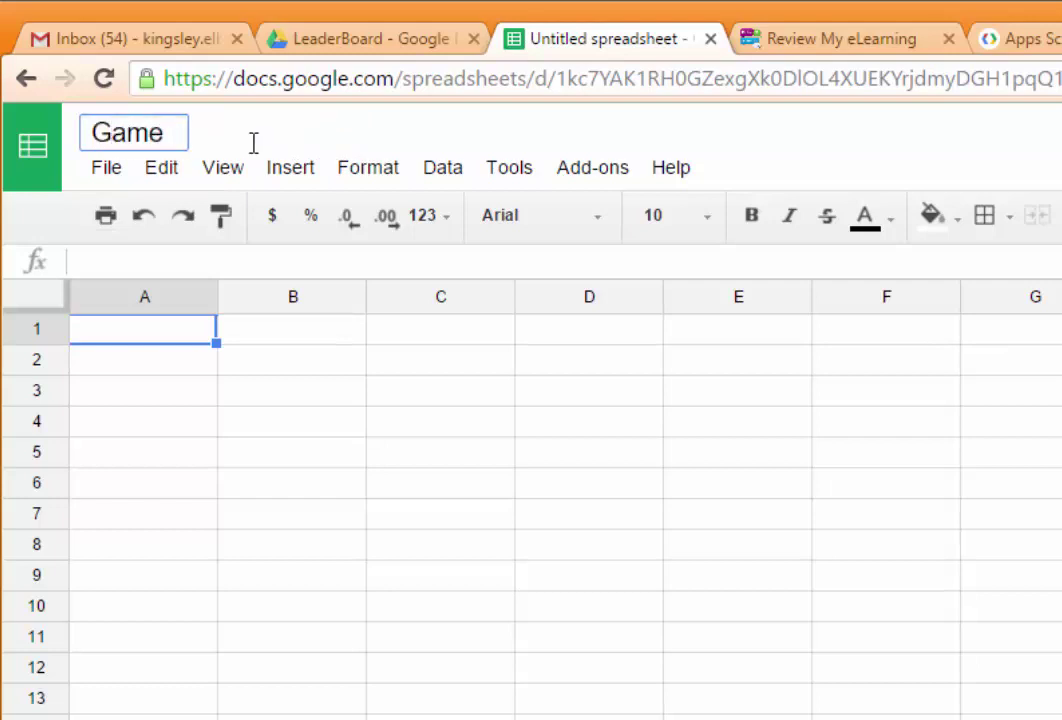
text(four)
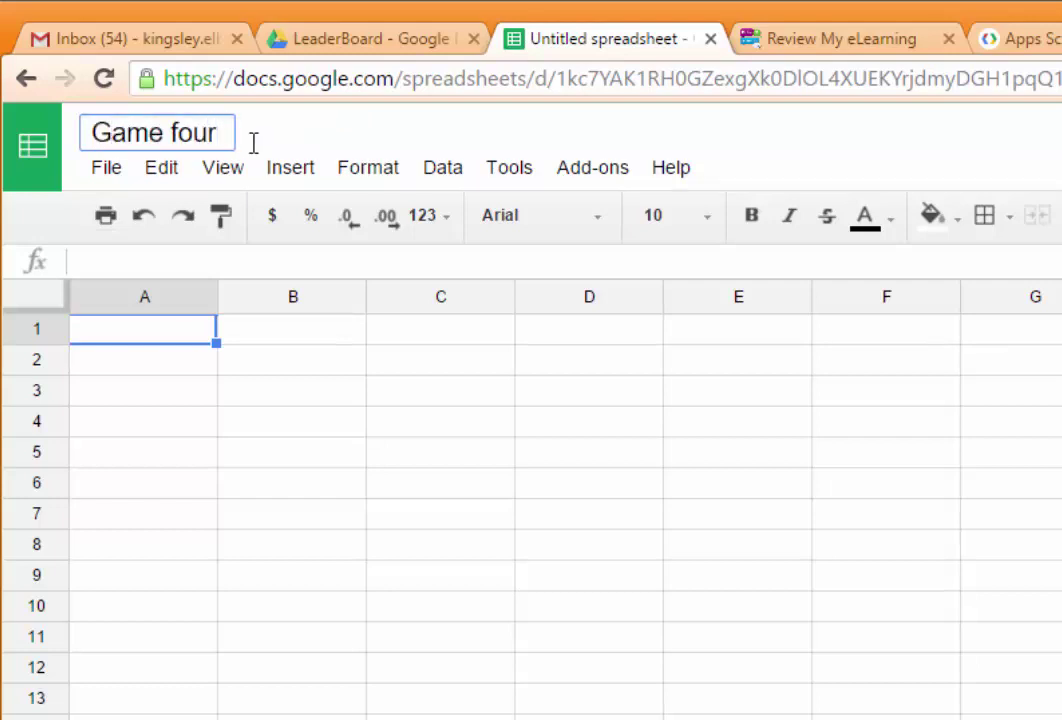
key(Return)
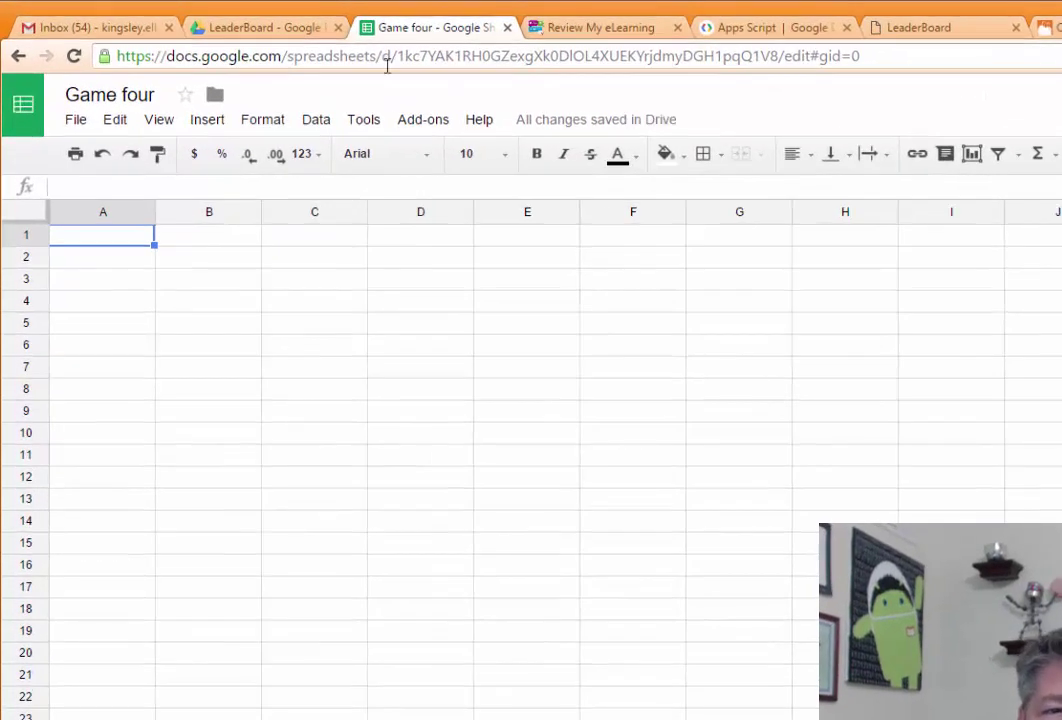
Open the spreadsheet's script editor and delete all the default code in Code.gs
click(363, 120)
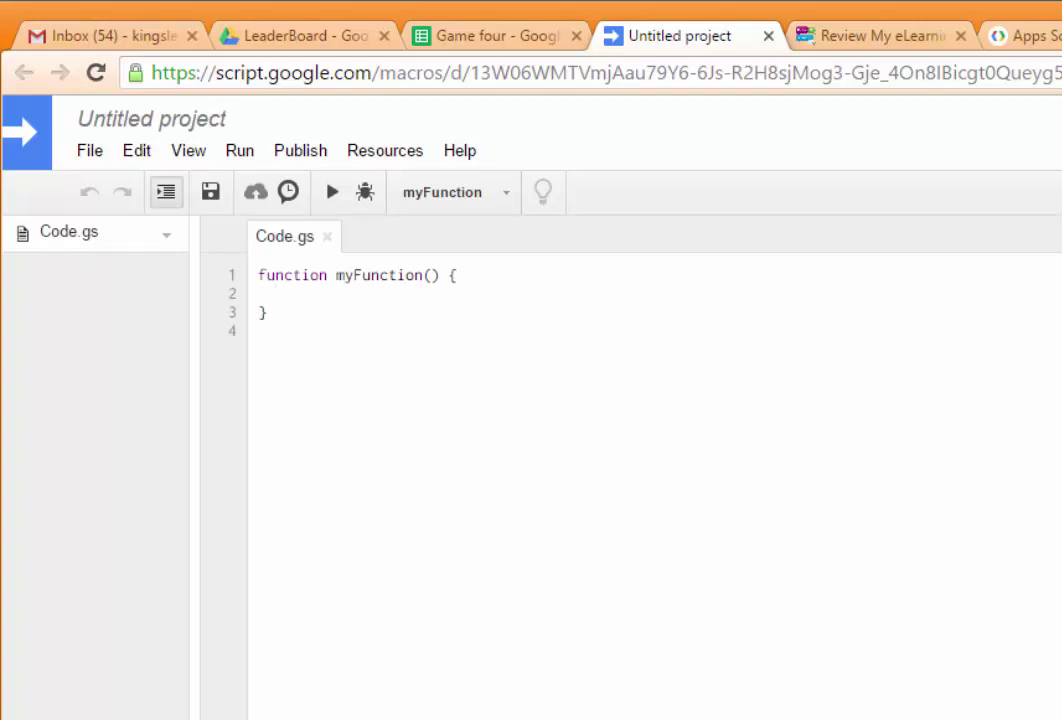
key(ctrl+a)
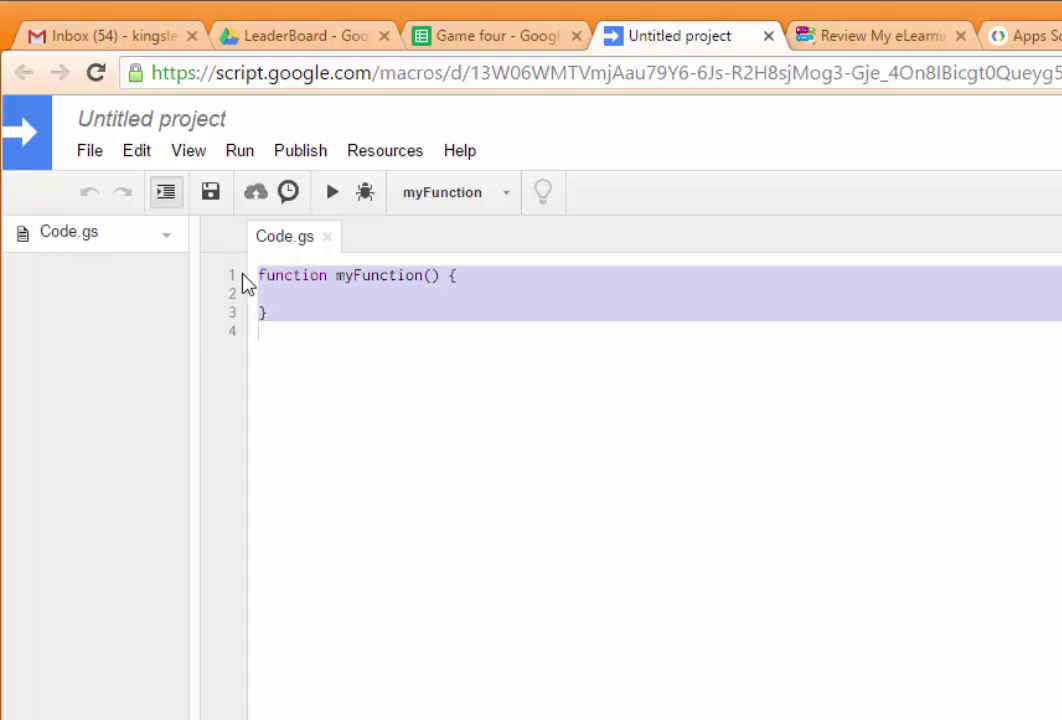
key(Delete)
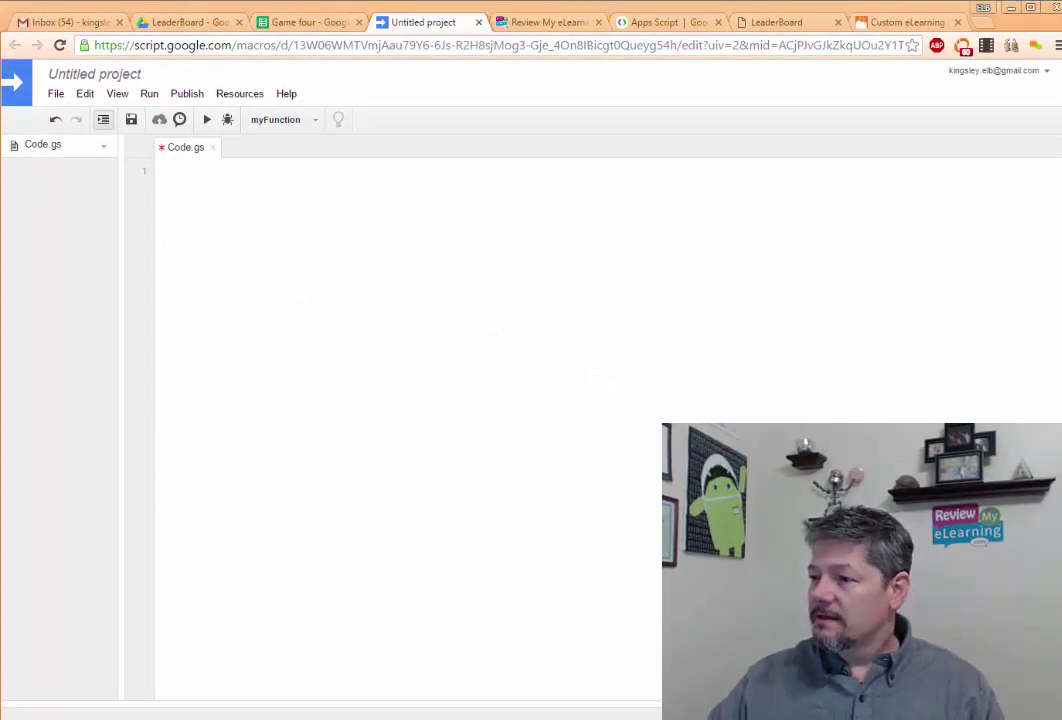
Switch to Sublime Text, copy the entire leaderboard.gs code and paste it into the empty Code.gs file in the script editor
key(alt+Tab)
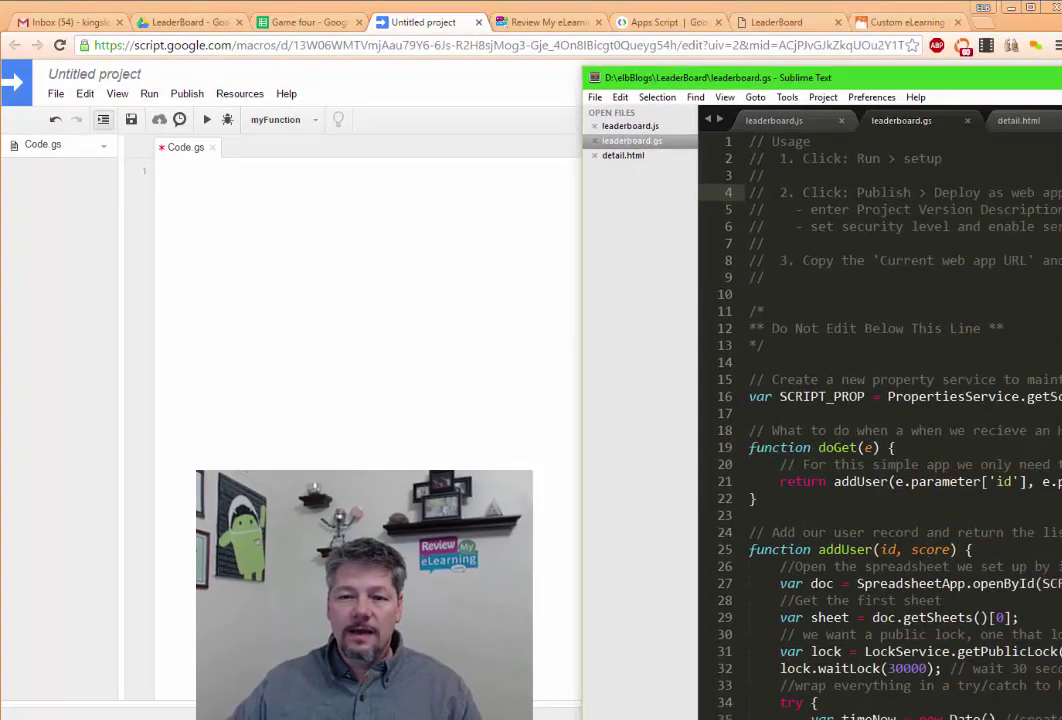
click(600, 249)
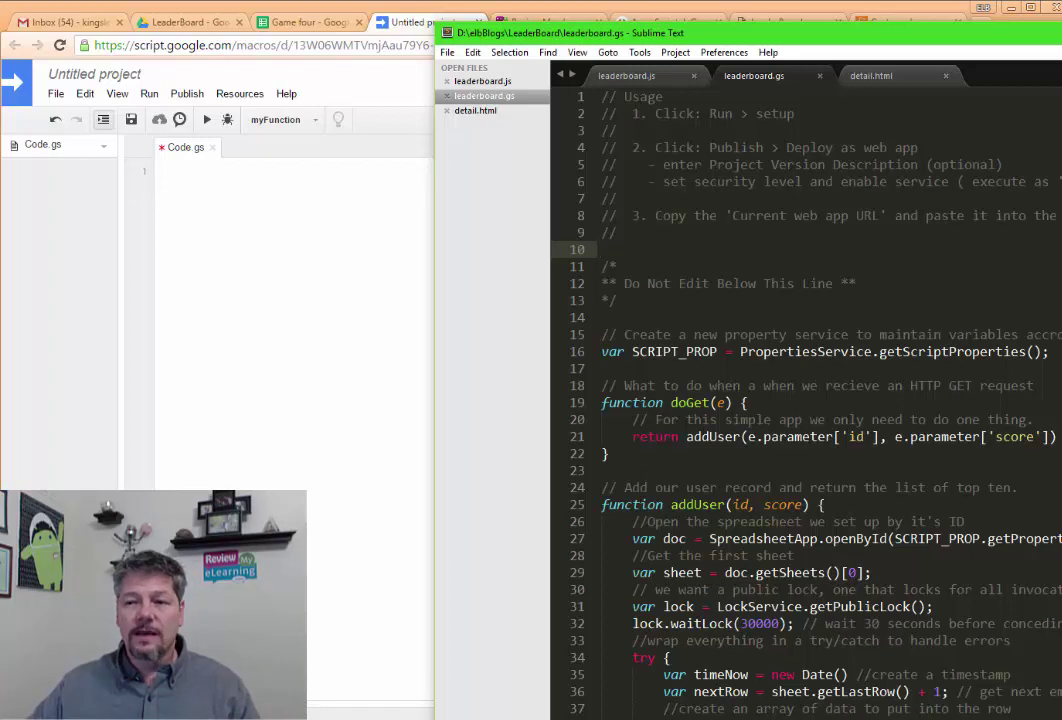
key(ctrl+a)
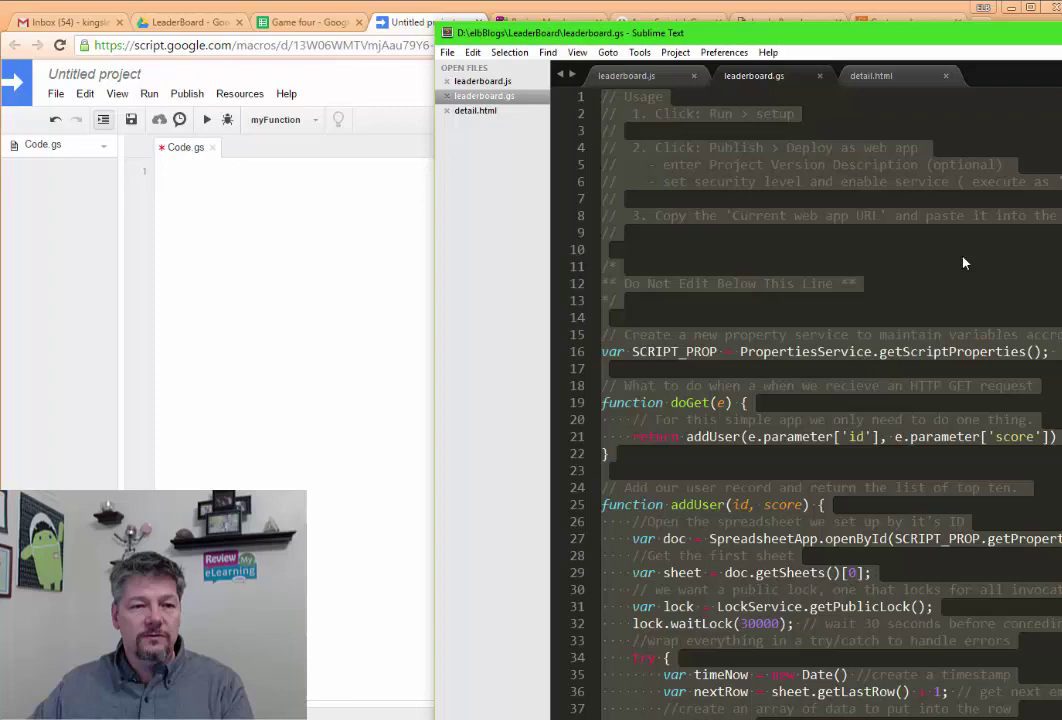
click(283, 212)
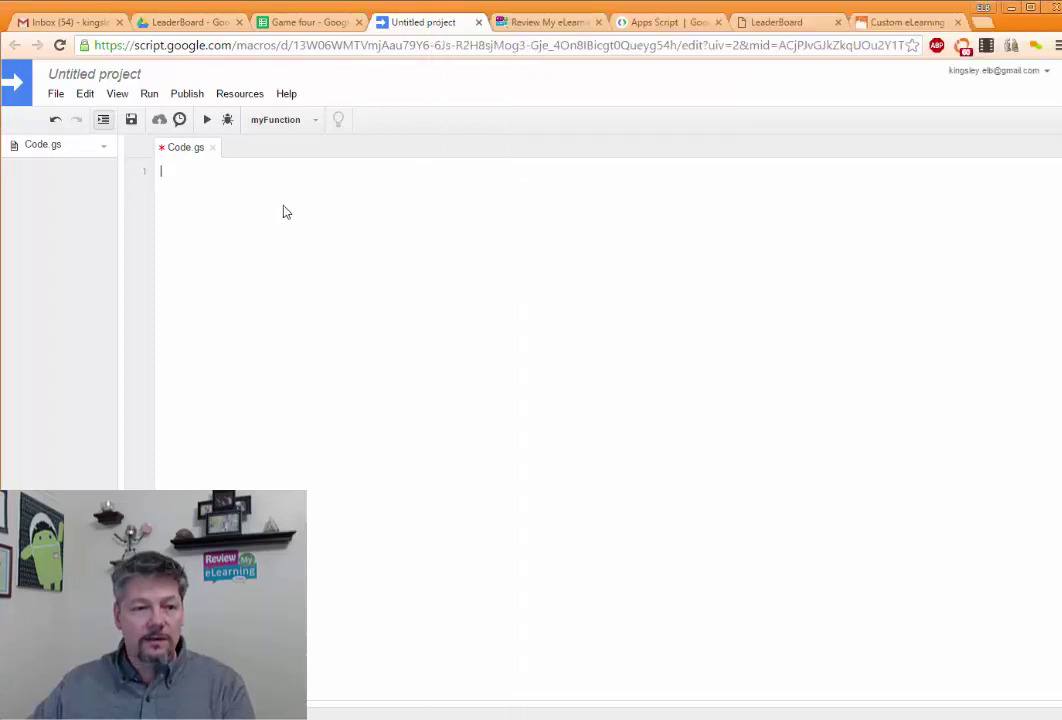
key(ctrl+v)
scroll(664, 428, up, 10)
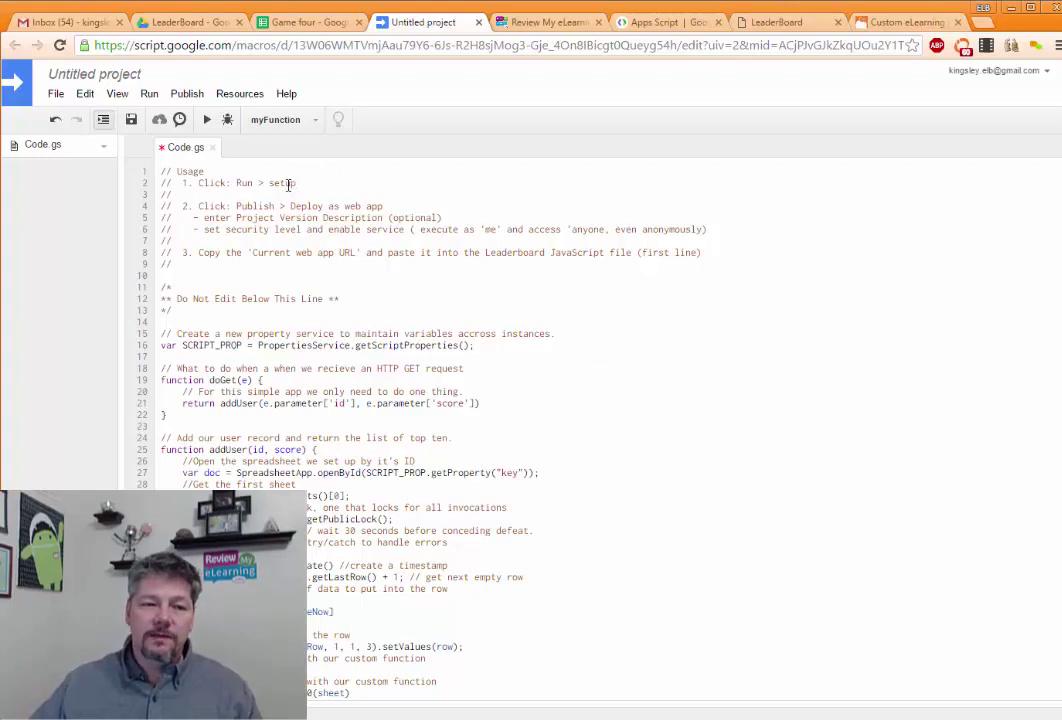
Save the script project under the name "Game 4 leaderboard"
drag(295, 185, 201, 190)
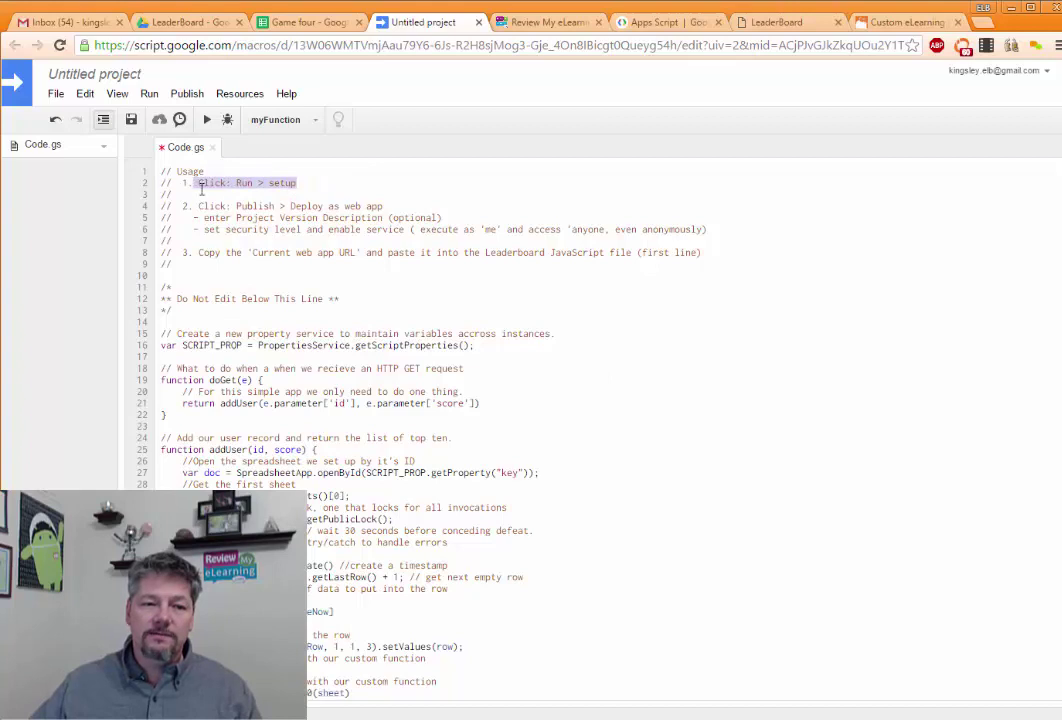
click(131, 121)
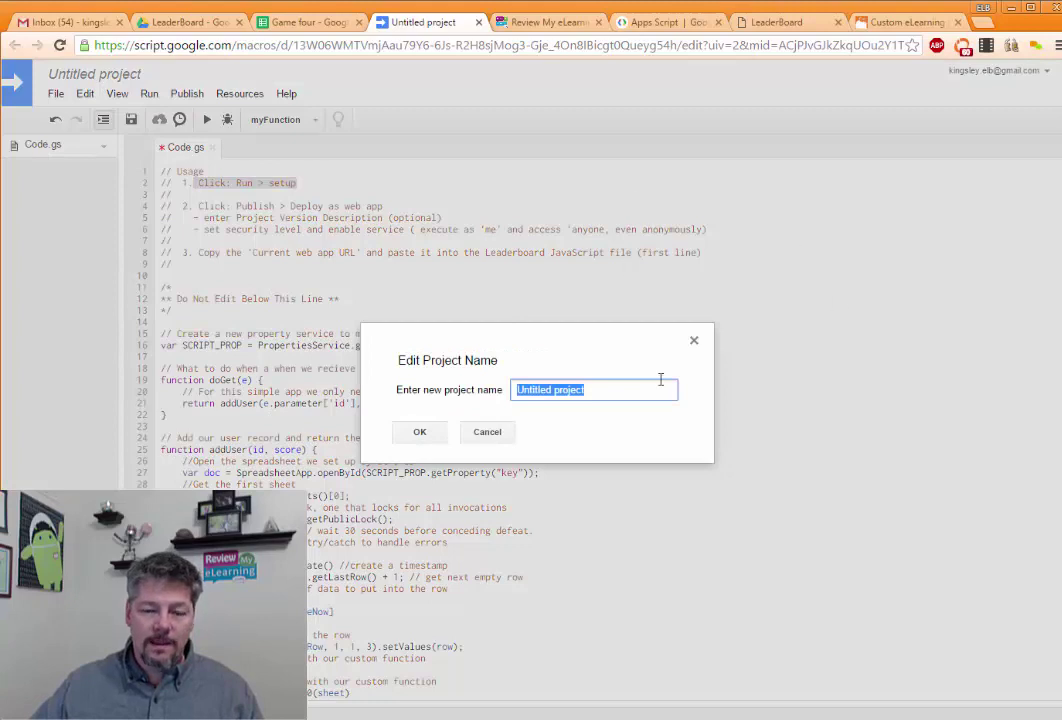
text(Gam)
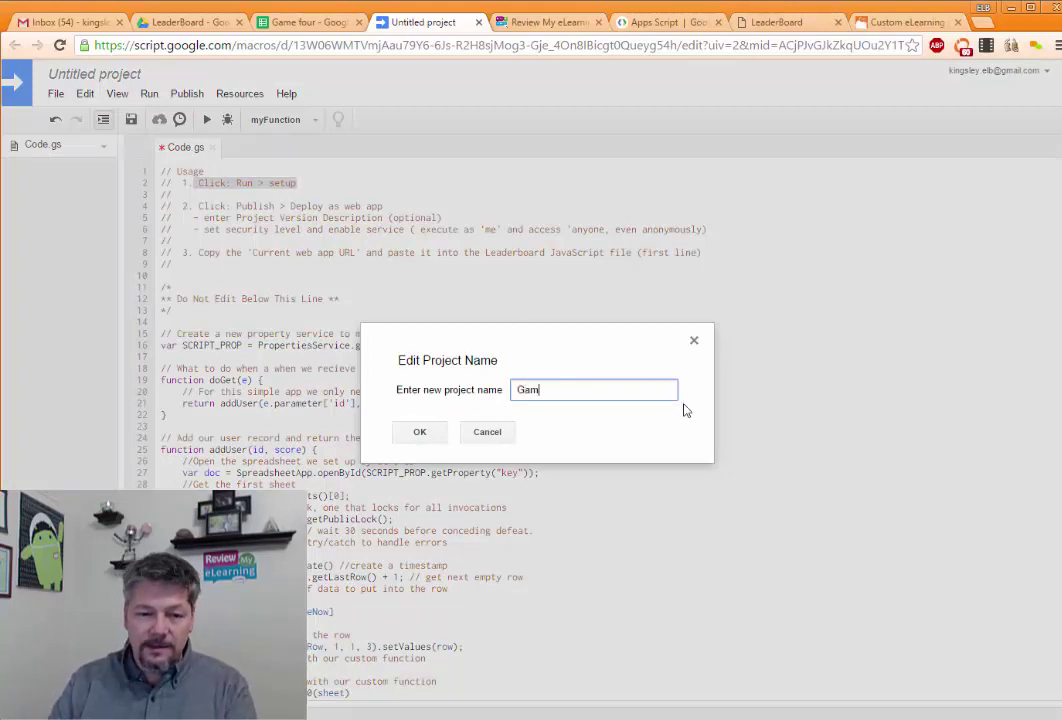
text(e 4 lea)
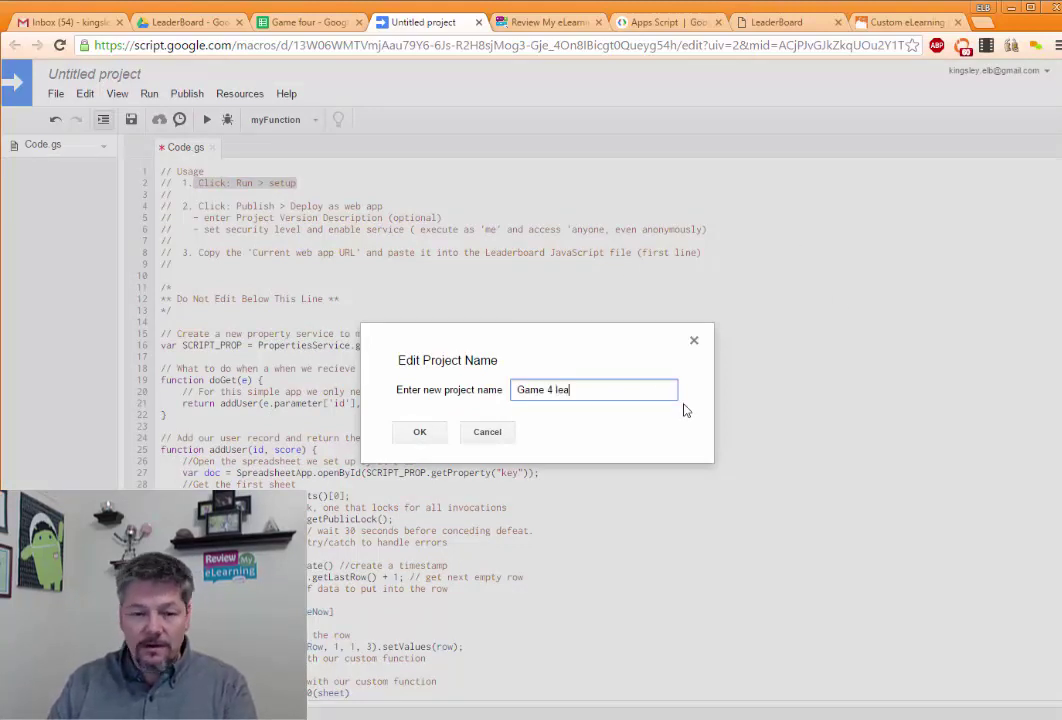
text(derboard)
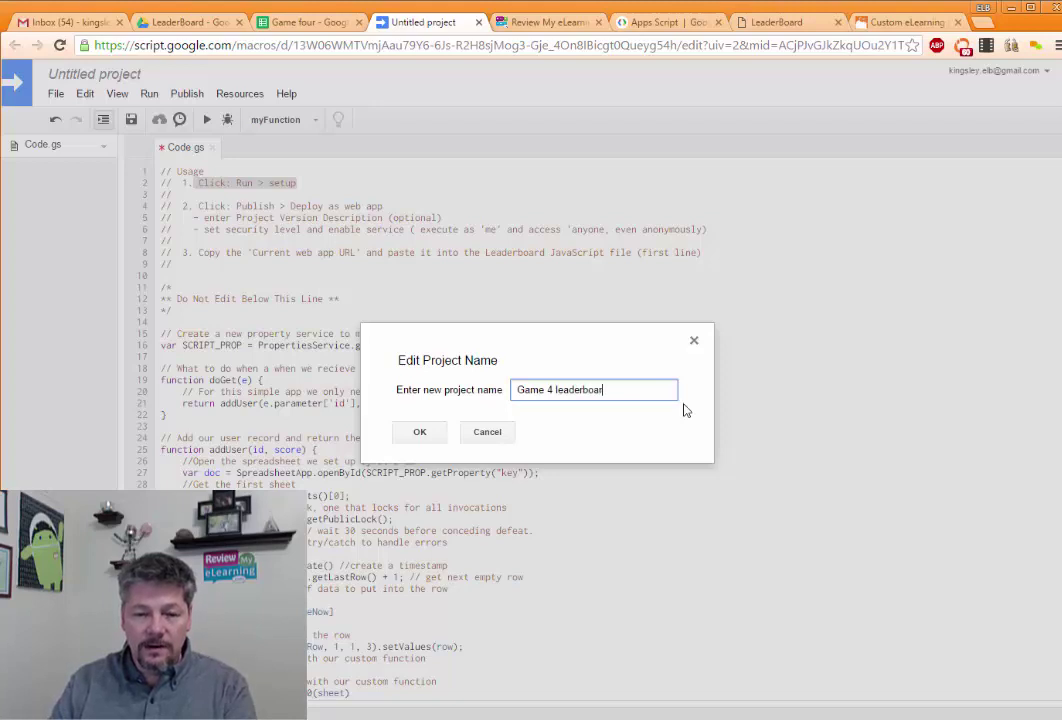
click(419, 431)
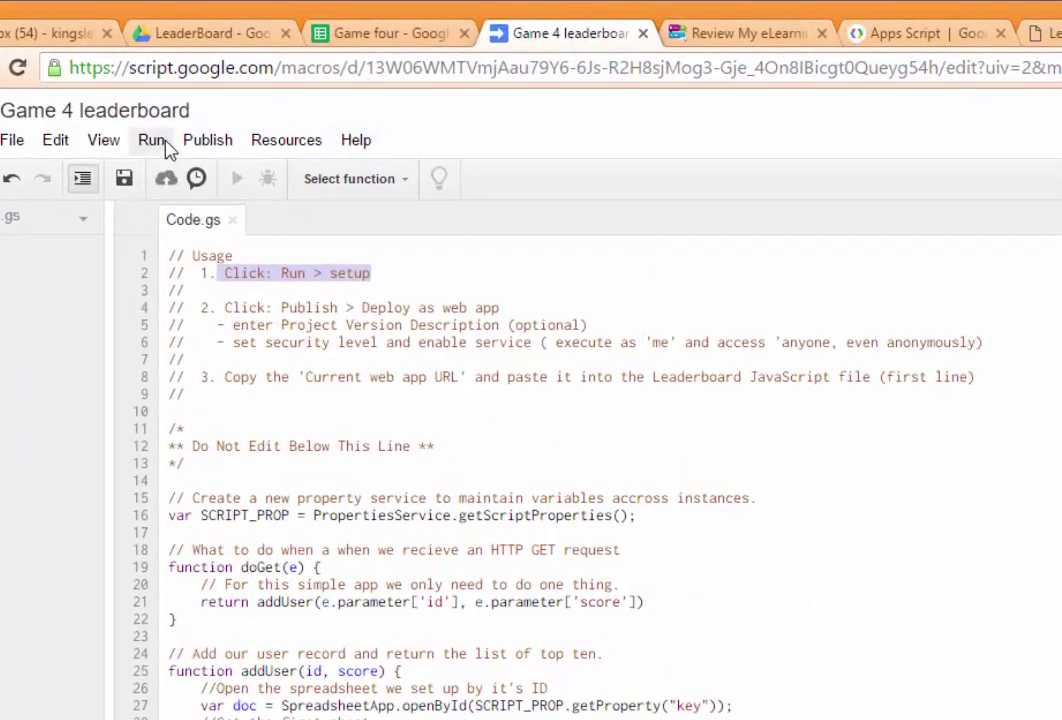
Run the script's setup function, allow the permissions it requests, and check the header row in the Game four spreadsheet
click(152, 141)
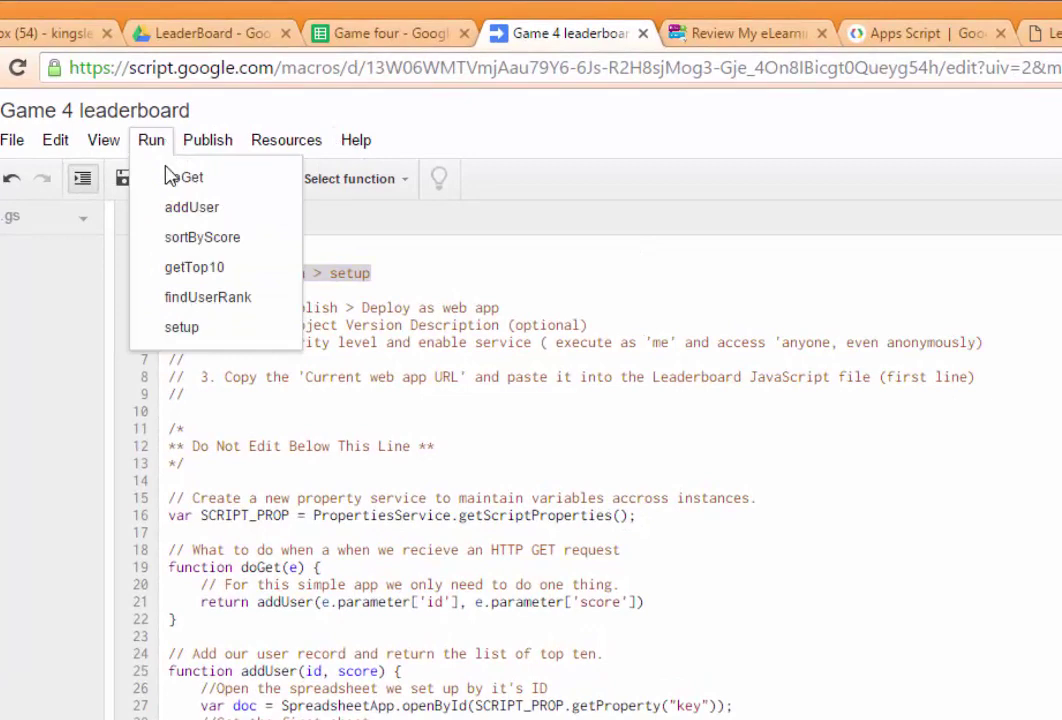
click(160, 327)
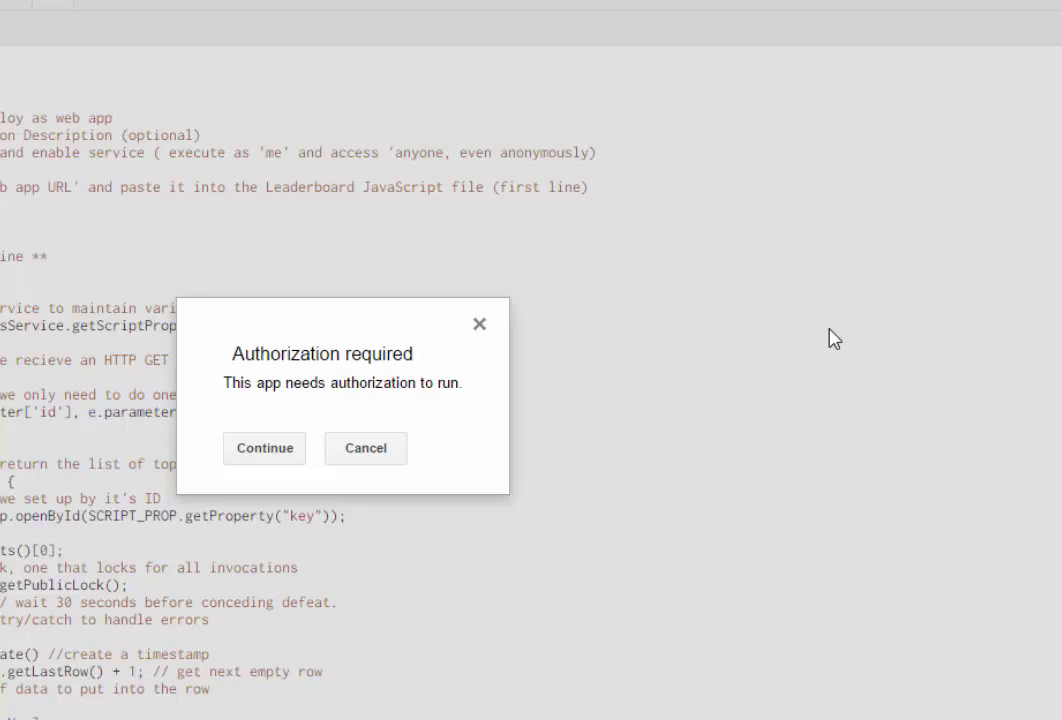
click(276, 451)
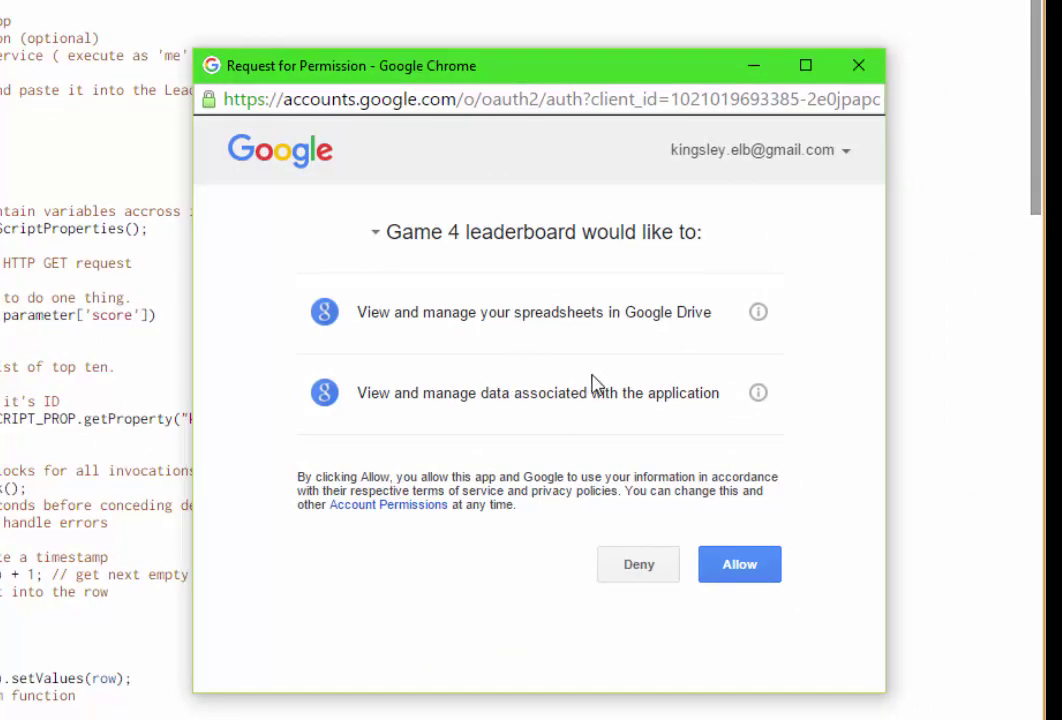
click(760, 572)
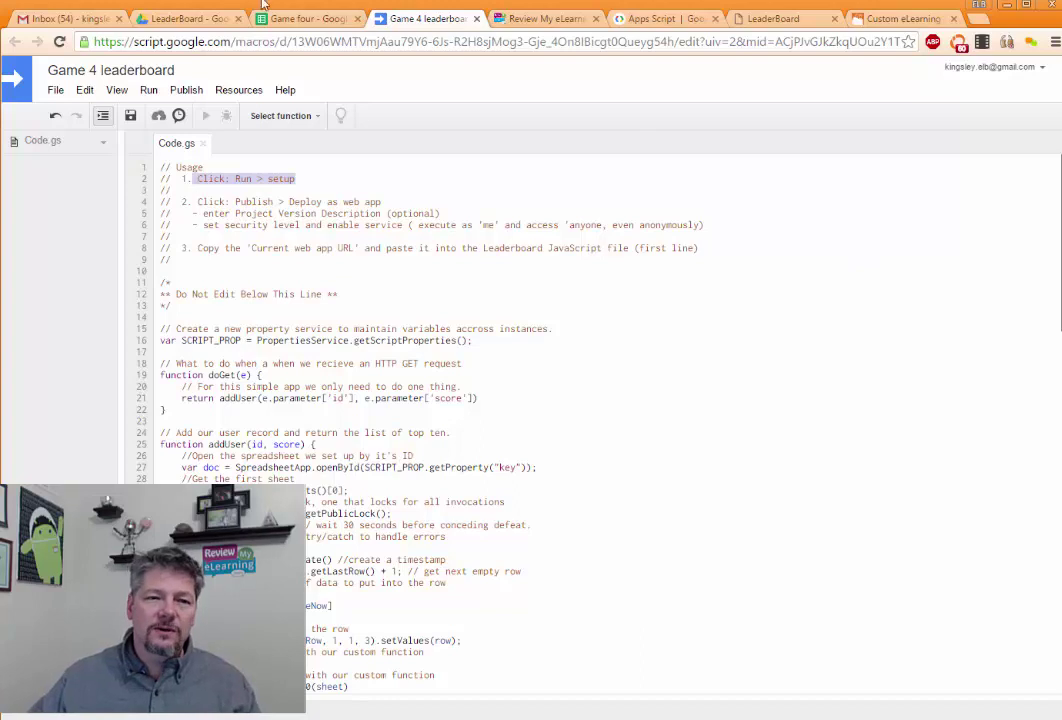
click(297, 20)
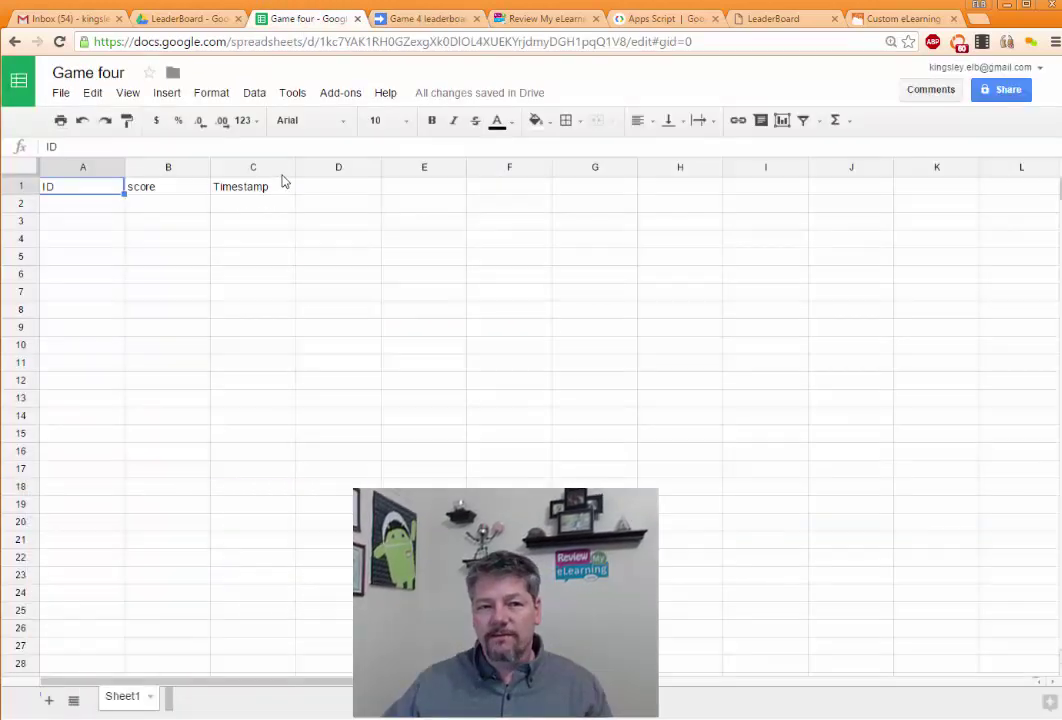
Deploy the Game 4 leaderboard script as a web app with access set to "Anyone, even anonymous"
click(444, 19)
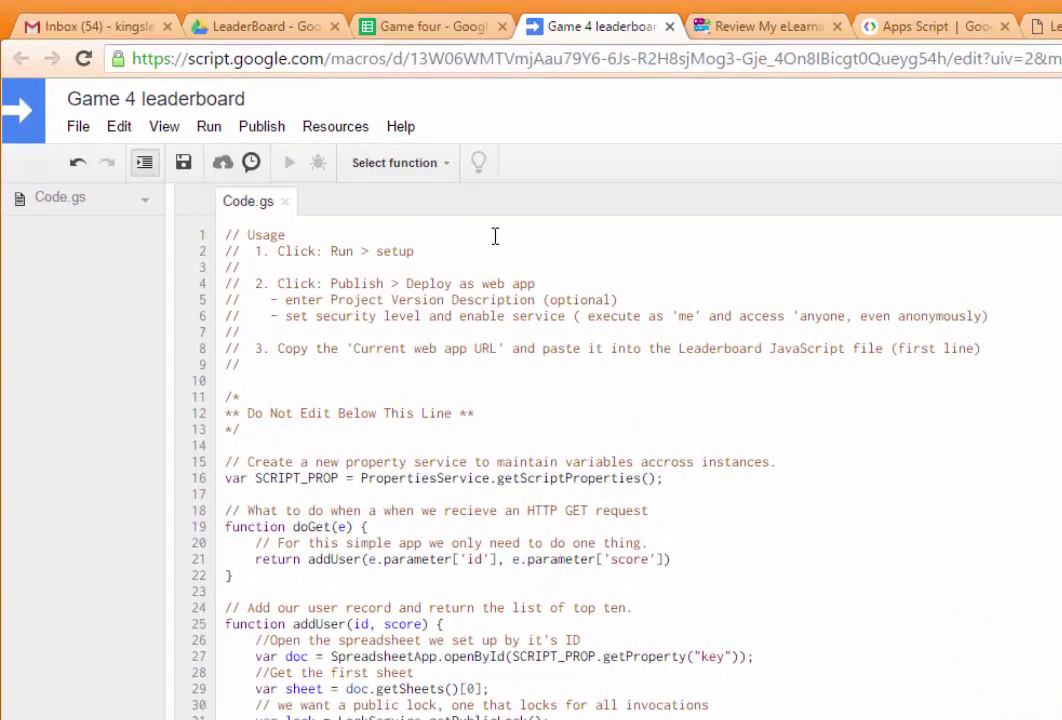
click(272, 128)
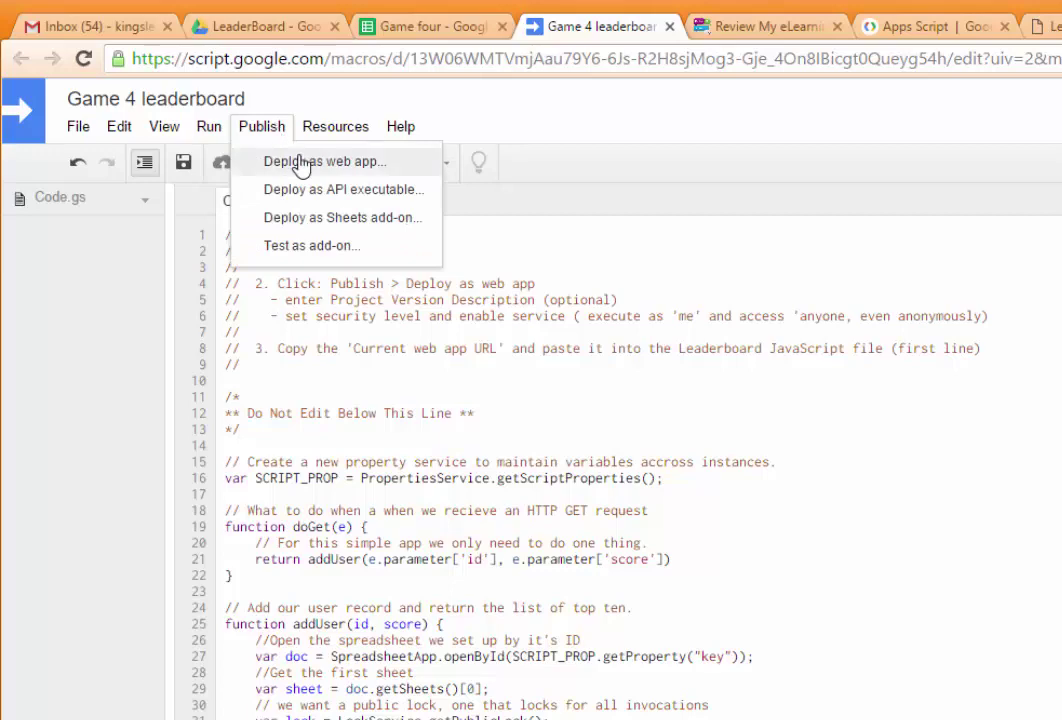
click(301, 162)
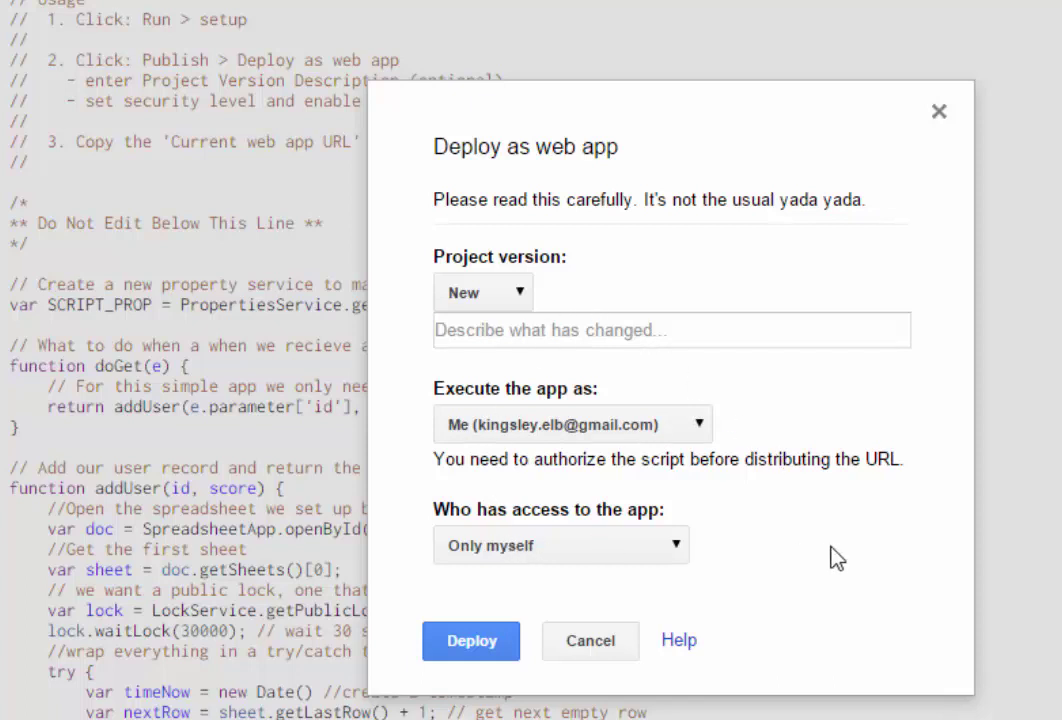
click(680, 546)
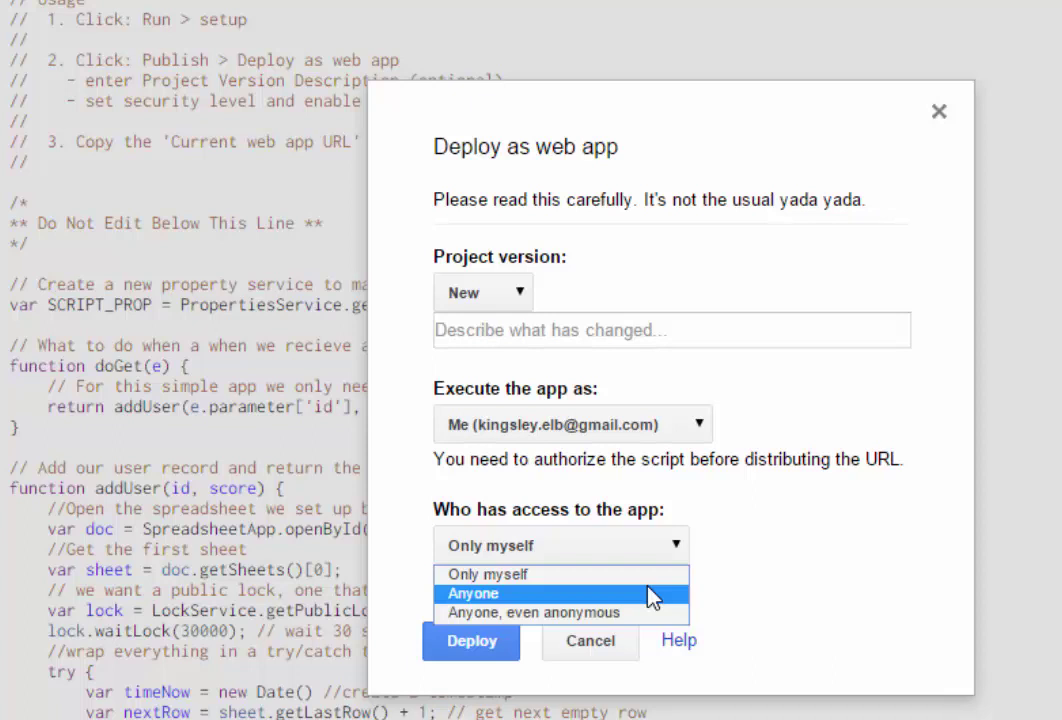
click(612, 614)
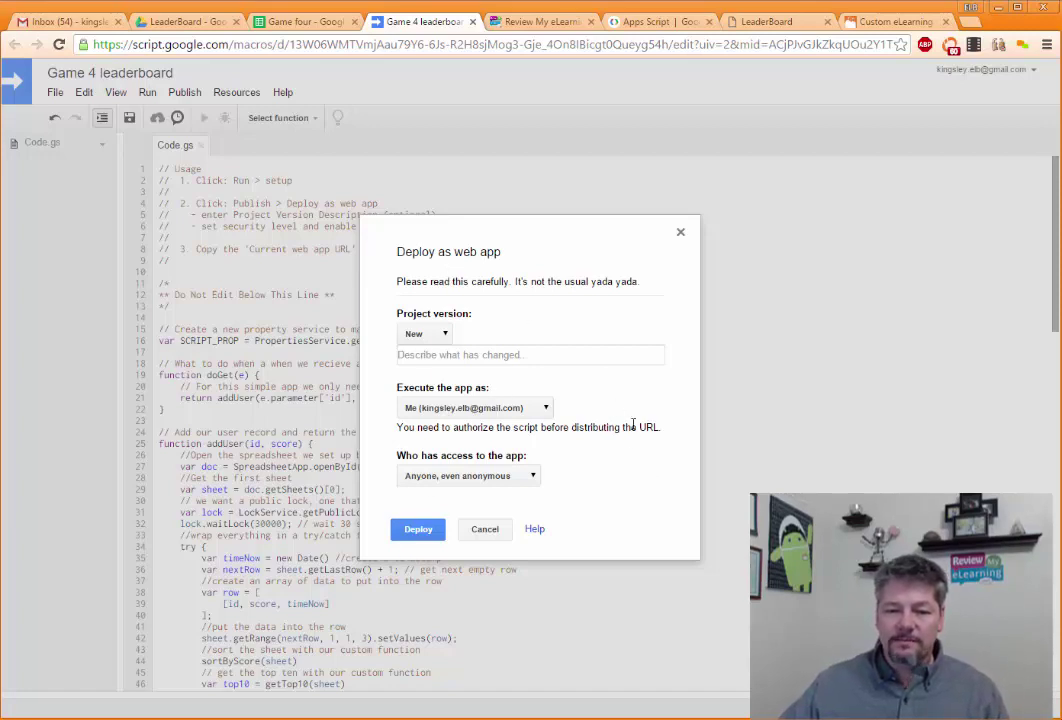
click(419, 529)
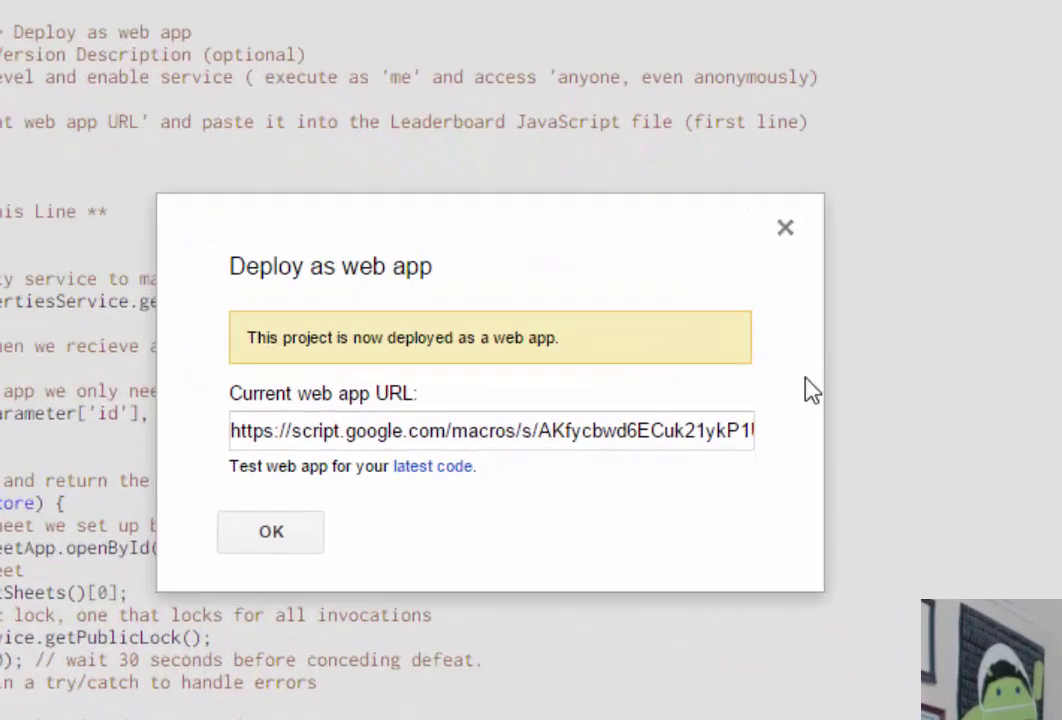
Copy the current web app URL and paste it over YOUR_URL_HERE in leaderboard.js in Sublime Text
click(597, 438)
double_click(628, 440)
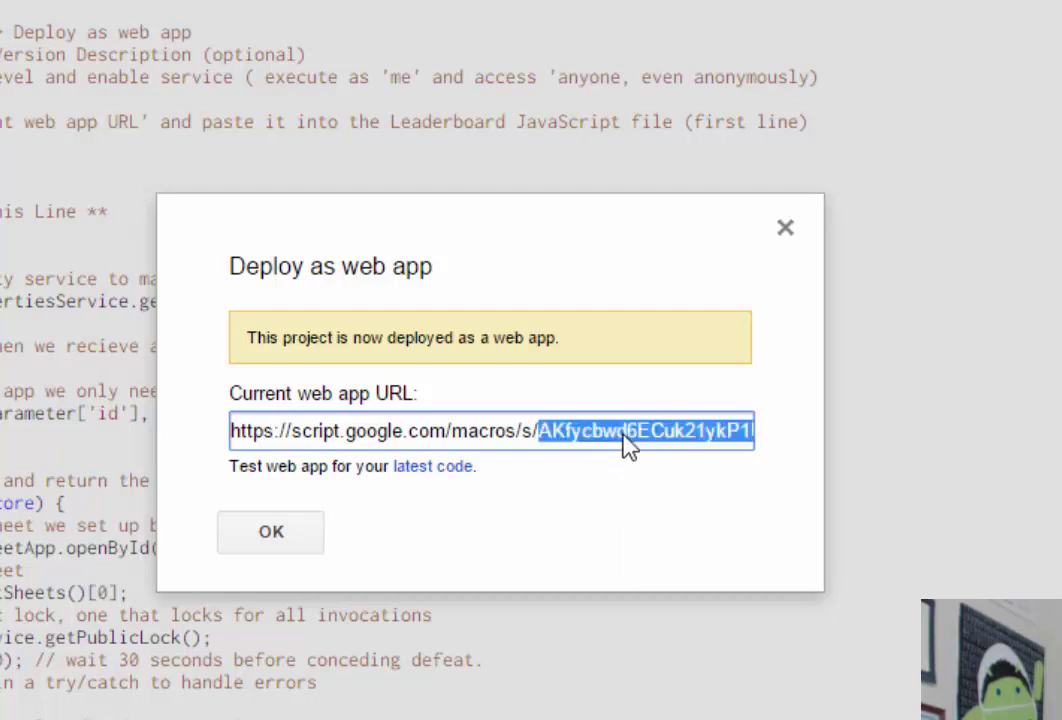
triple_click(626, 433)
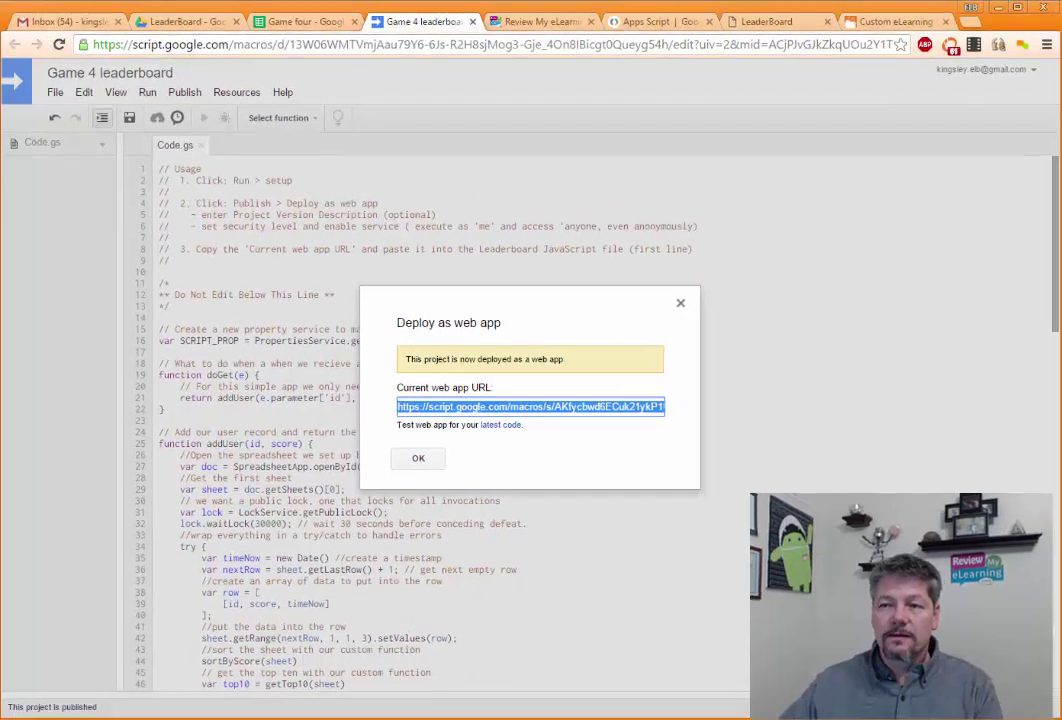
key(alt+Tab)
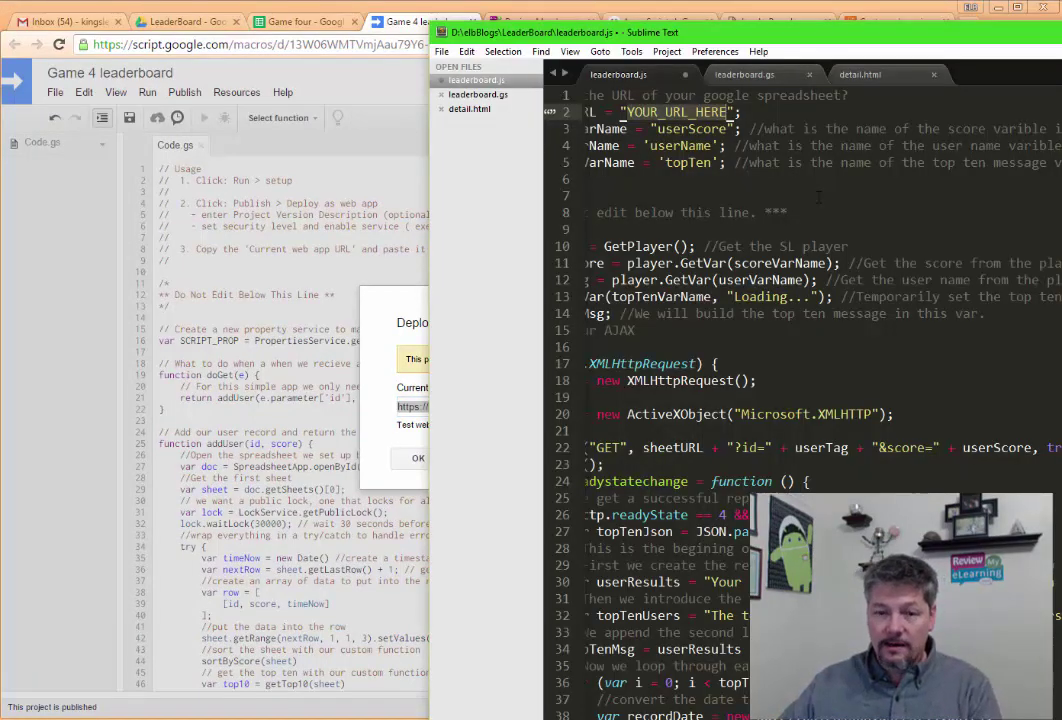
key(ctrl+v)
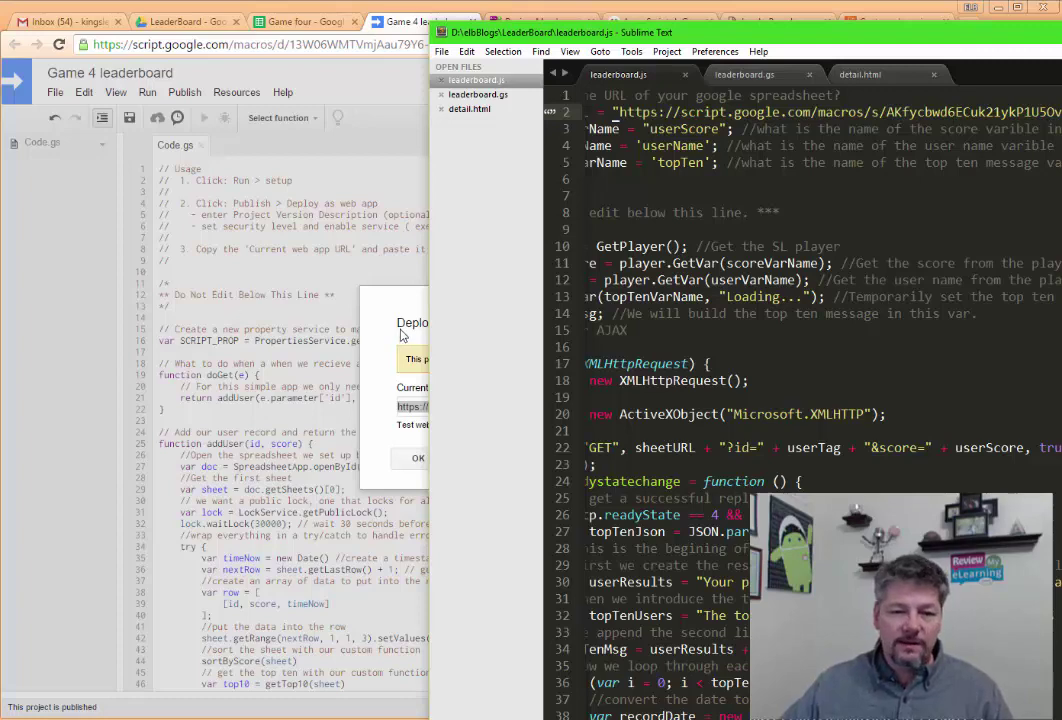
Switch back to the browser, dismiss the web app deployment dialog and close the Game 4 leaderboard script editor
click(334, 280)
click(418, 459)
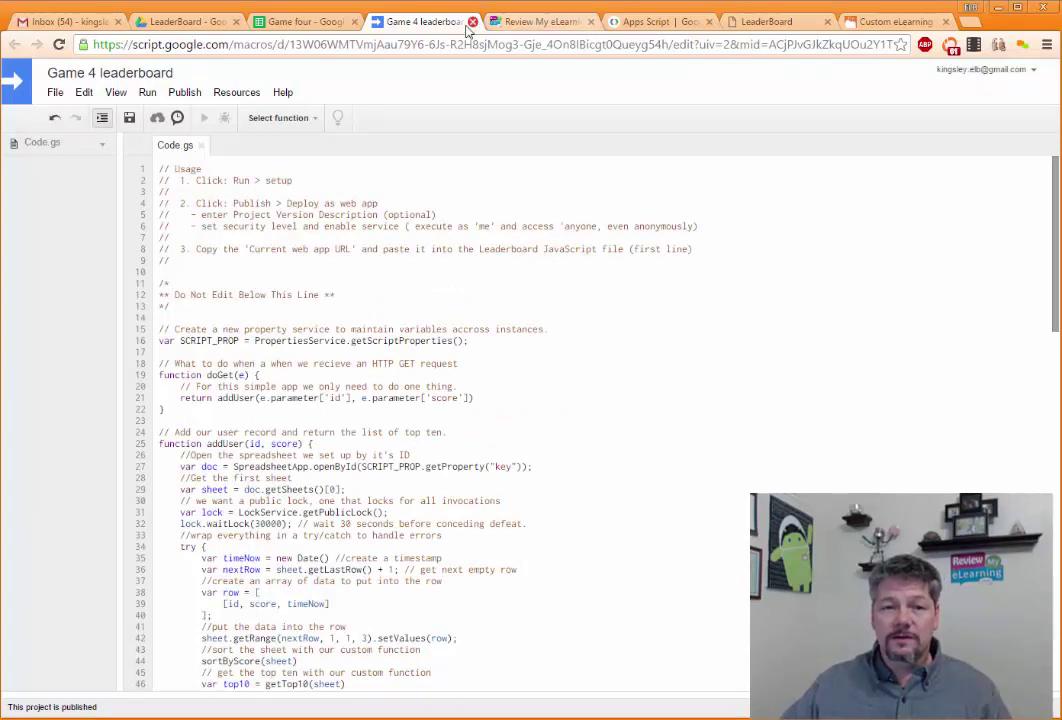
key(ctrl+w)
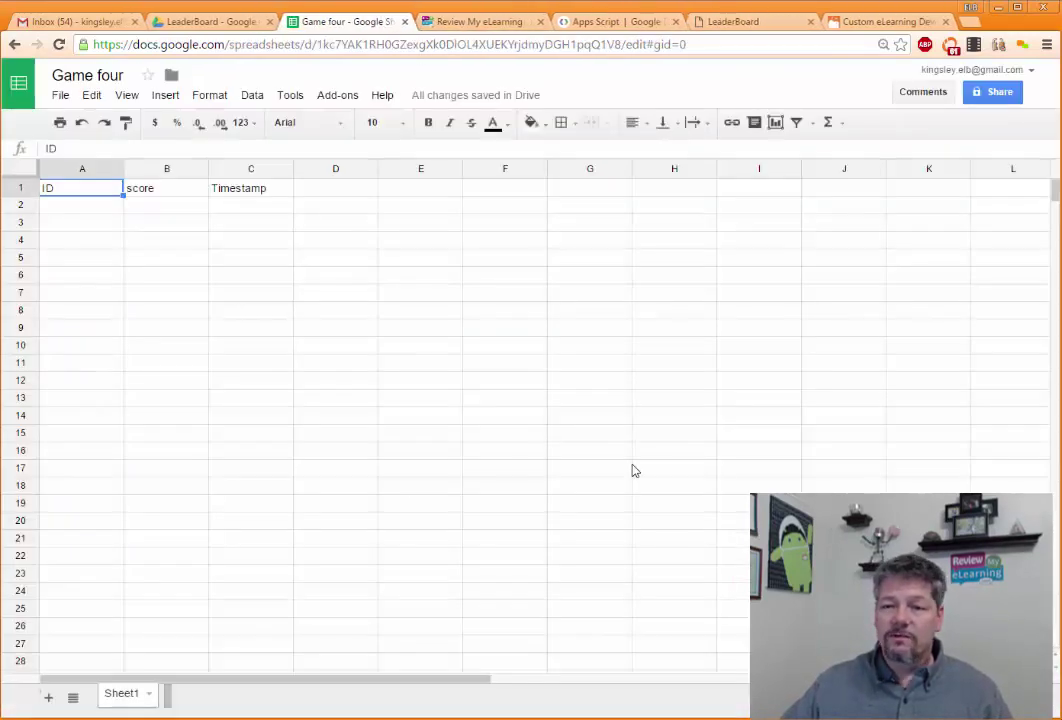